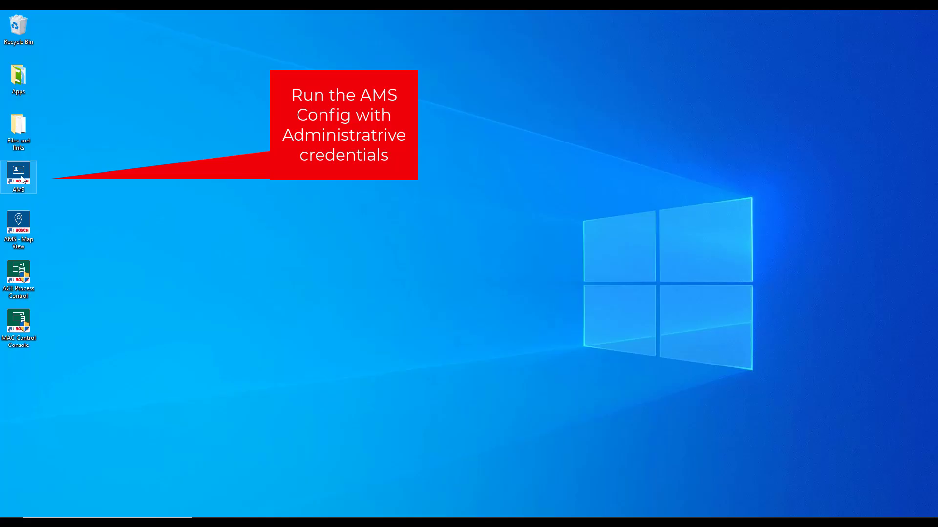
- Run AMS as administrator and log in with the Administrator account and its password
{"action": "right_click", "coordinate": [22, 179]}
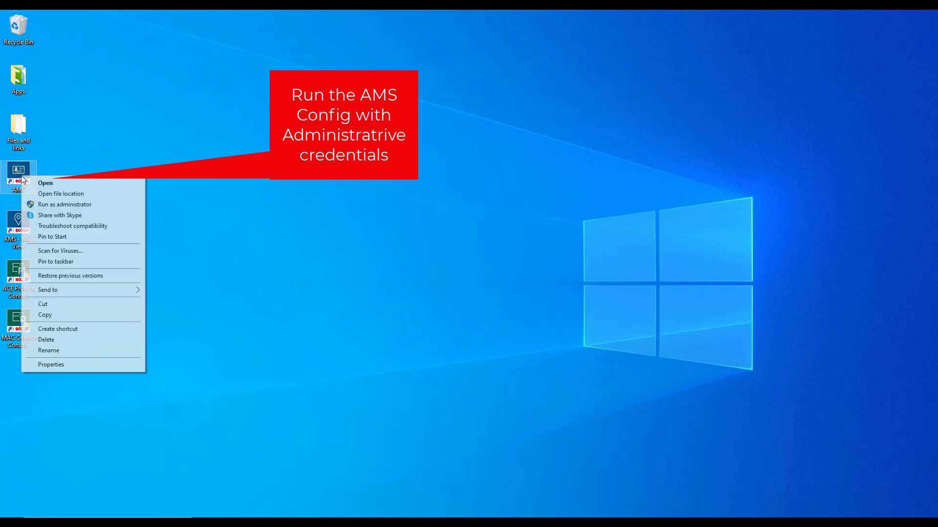
{"action": "left_click", "coordinate": [59, 204]}
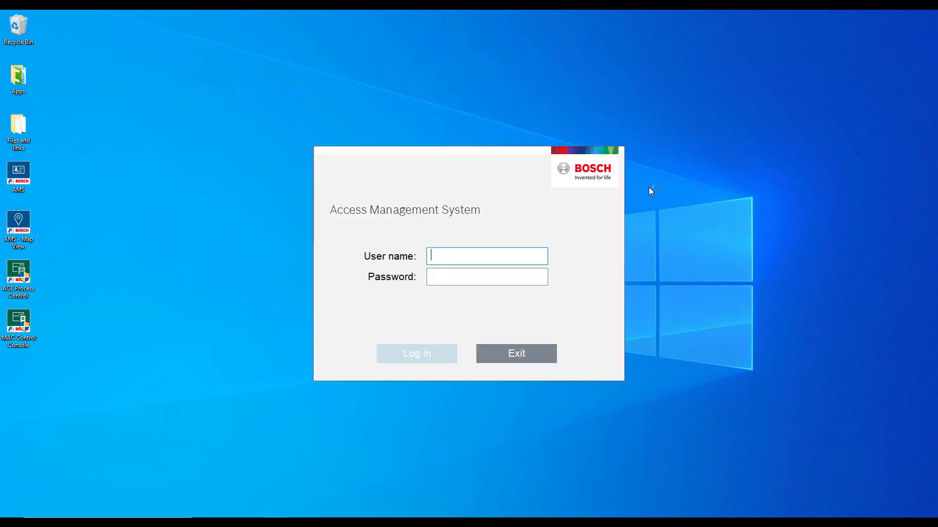
{"action": "type", "text": "Administrator"}
{"action": "key", "text": "Tab"}
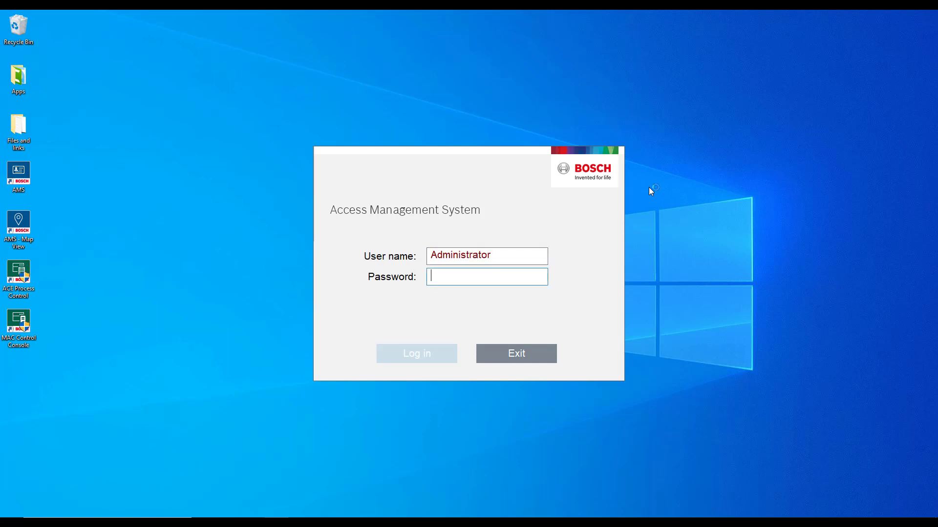
{"action": "type", "text": "••••"}
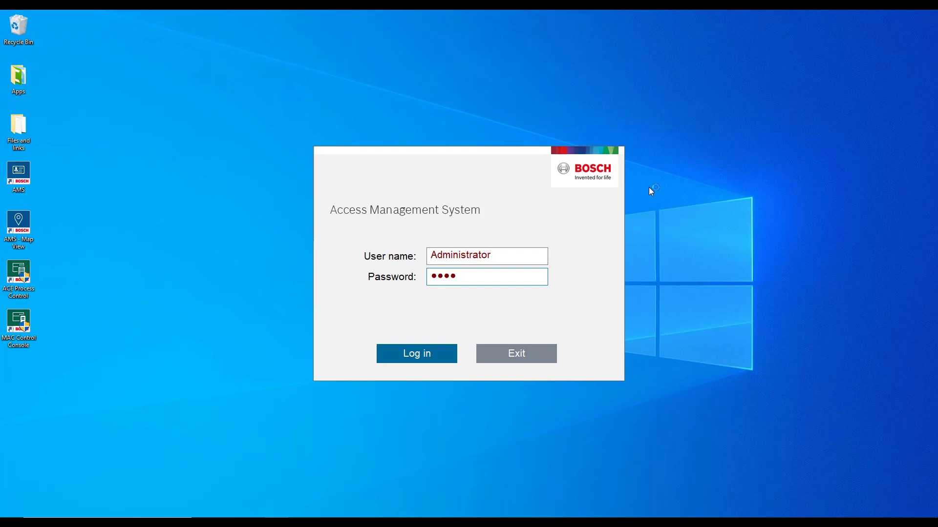
{"action": "type", "text": "•••••"}
{"action": "left_click", "coordinate": [432, 361]}
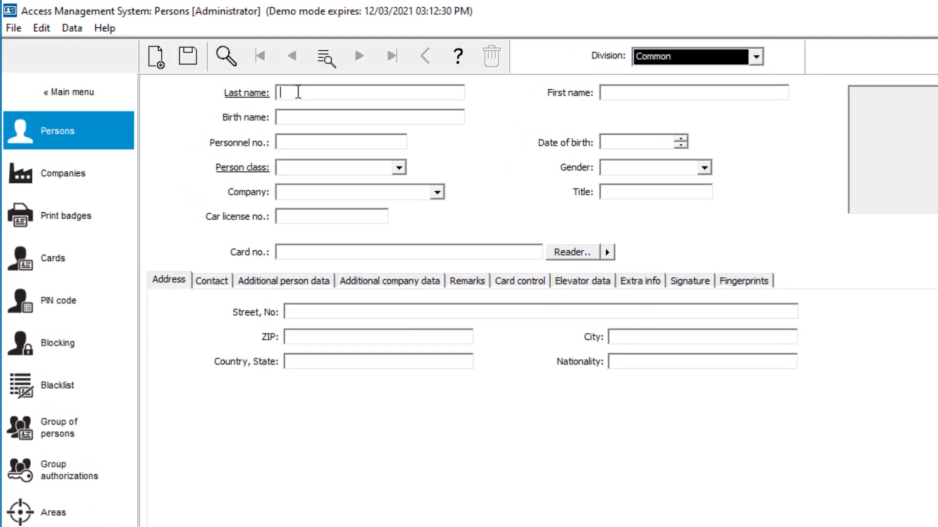
- Save a new Employee-class person with last name Operator, then return to the main menu
{"action": "type", "text": "Opera"}
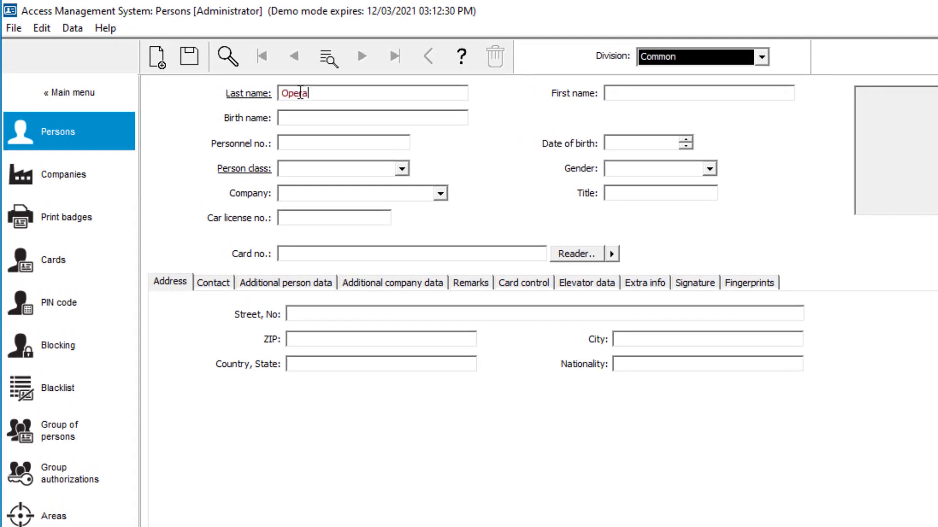
{"action": "type", "text": "tor"}
{"action": "left_click", "coordinate": [402, 169]}
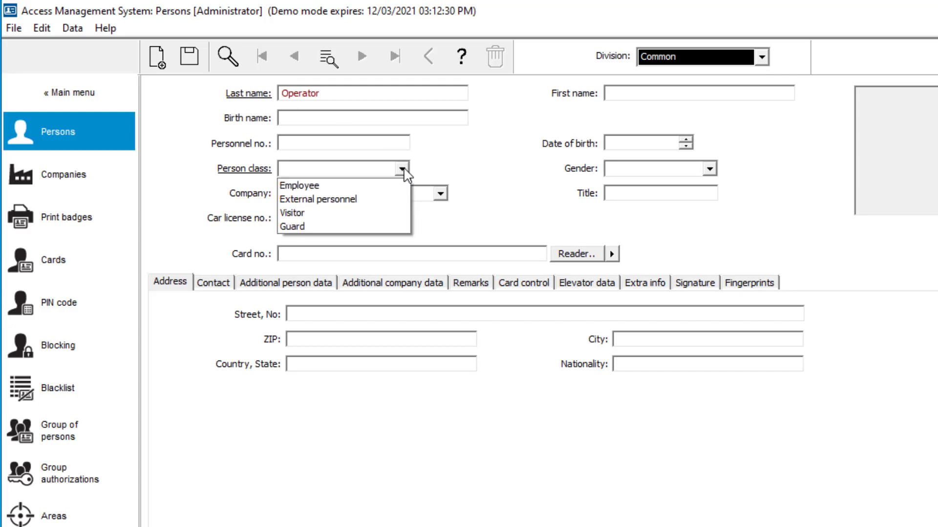
{"action": "left_click", "coordinate": [384, 188]}
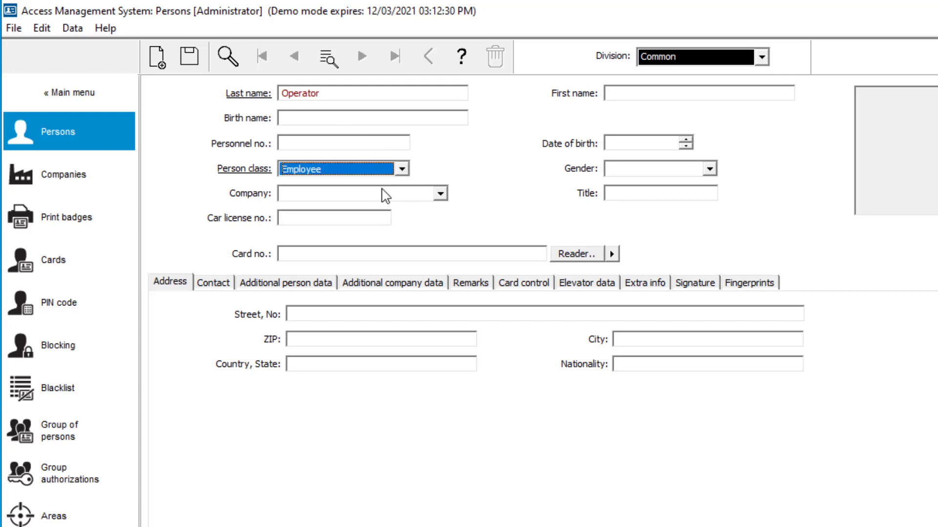
{"action": "left_click", "coordinate": [194, 61]}
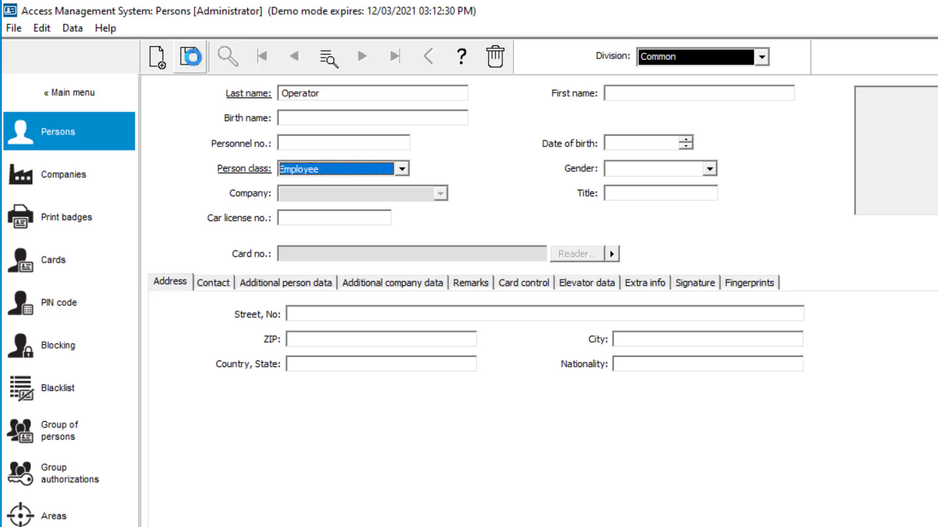
{"action": "left_click", "coordinate": [65, 96]}
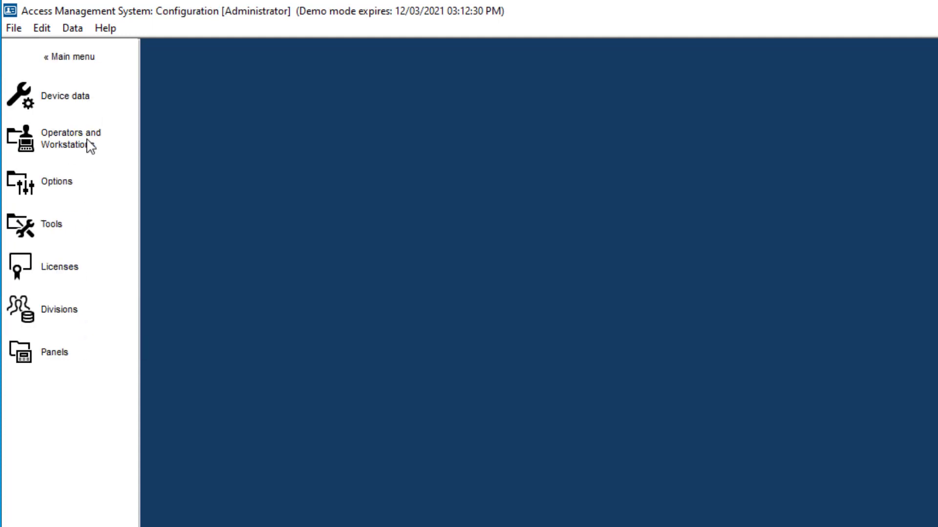
- In User rights, create user name Operator and set its password, entered and confirmed
{"action": "left_click", "coordinate": [90, 146]}
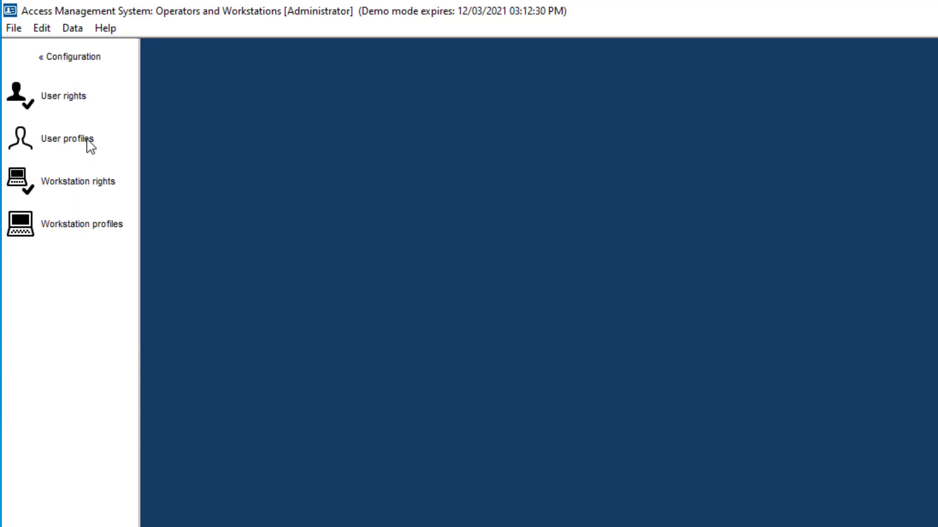
{"action": "left_click", "coordinate": [78, 101]}
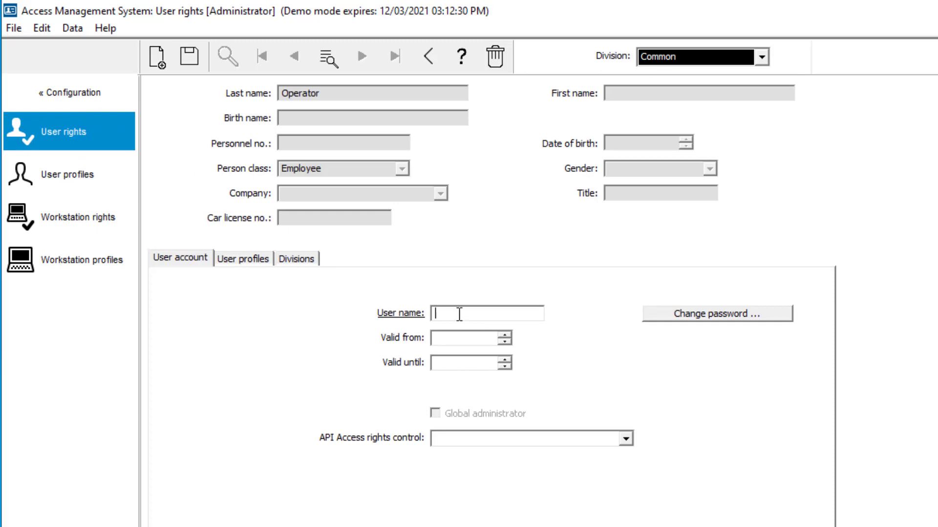
{"action": "type", "text": "Operator"}
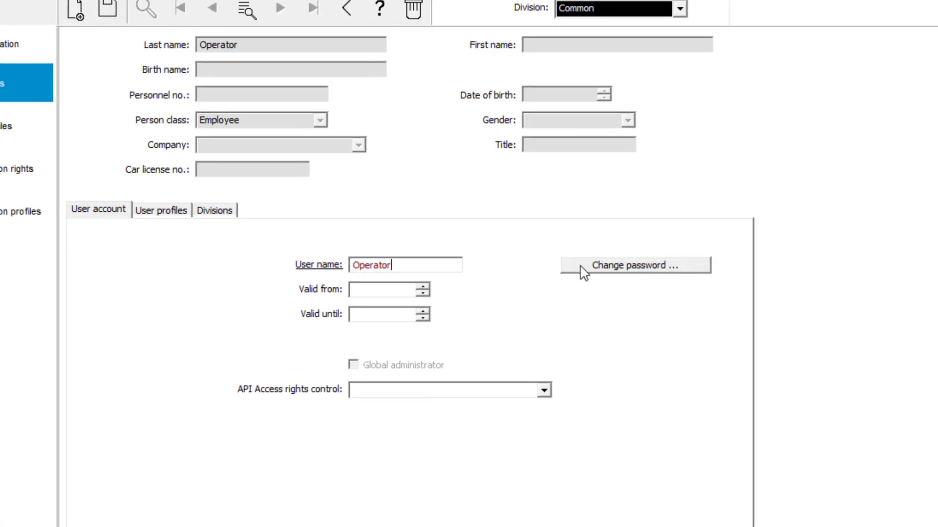
{"action": "left_click", "coordinate": [679, 314]}
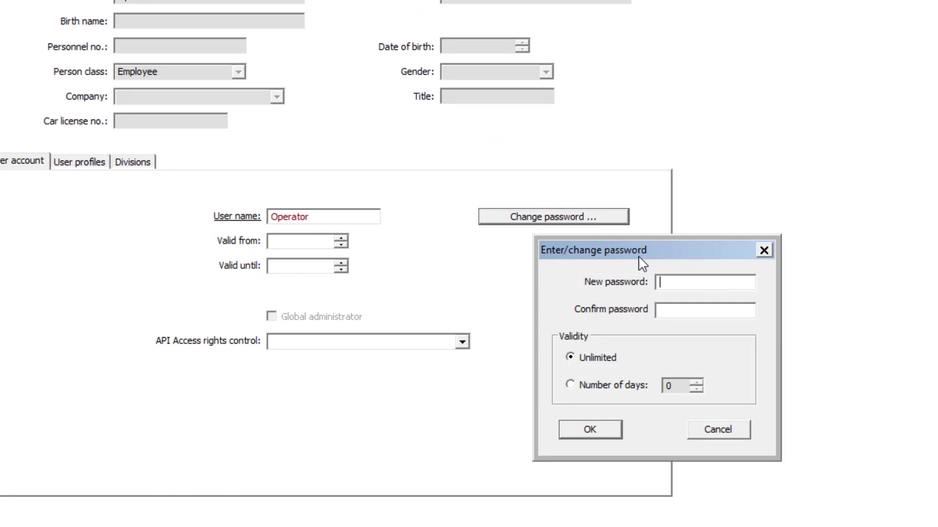
{"action": "type", "text": "•••••••••"}
{"action": "key", "text": "Tab"}
{"action": "type", "text": "•••••••••"}
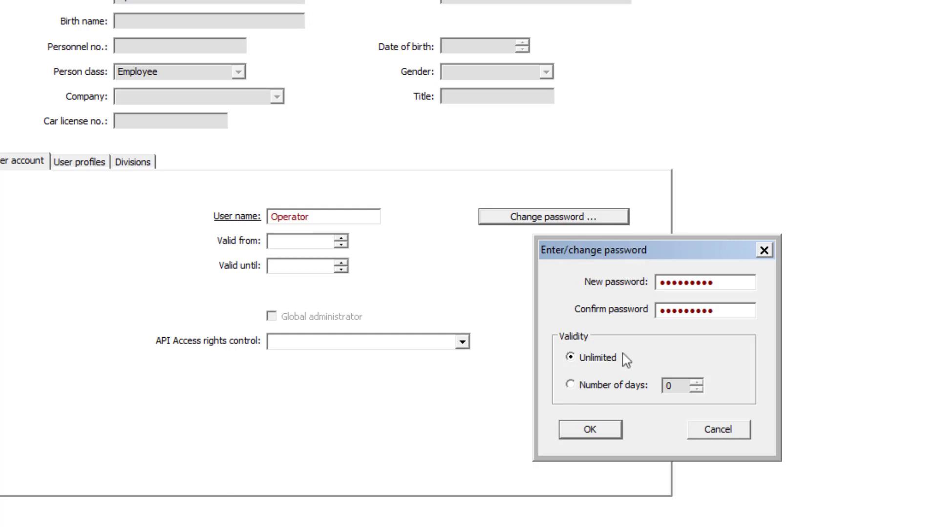
{"action": "left_click", "coordinate": [610, 431]}
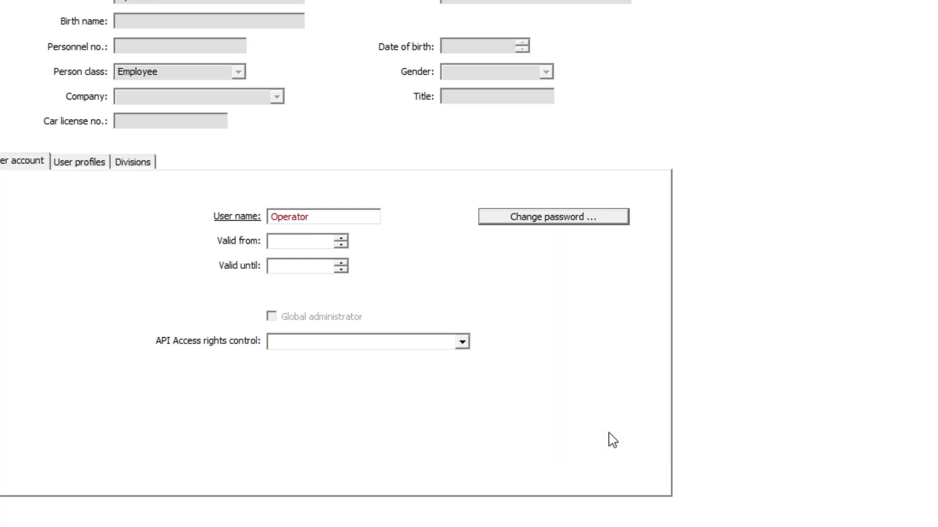
- Assign the UP-Administrator profile to the Operator account and save the record
{"action": "left_click", "coordinate": [90, 166]}
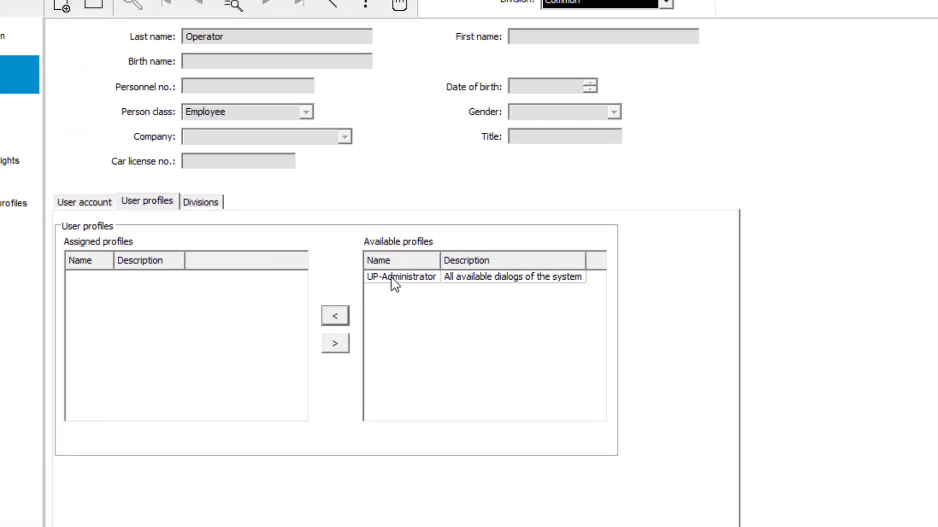
{"action": "left_click", "coordinate": [438, 308]}
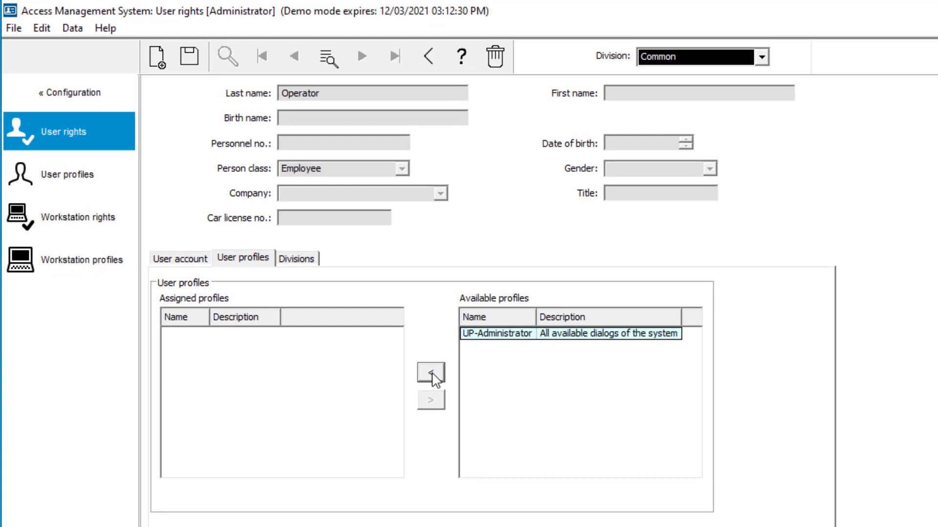
{"action": "left_click", "coordinate": [431, 373]}
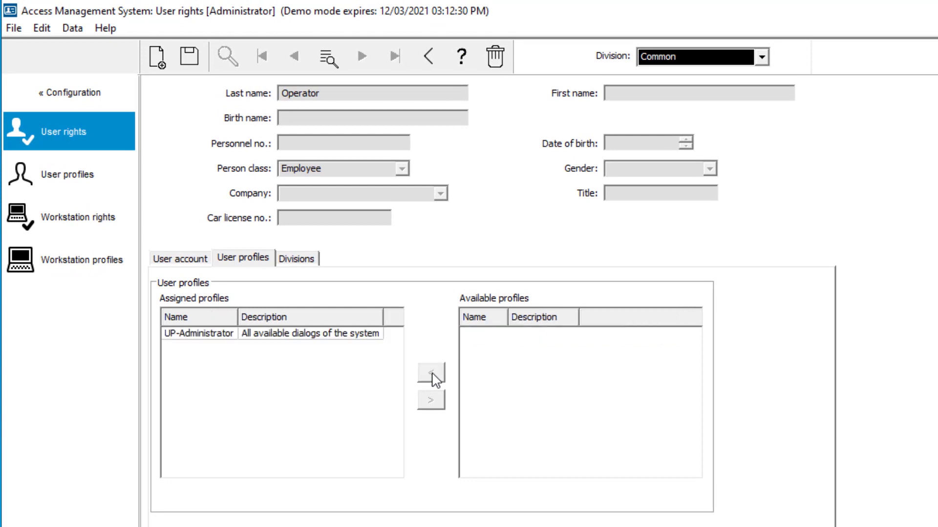
{"action": "left_click", "coordinate": [332, 336]}
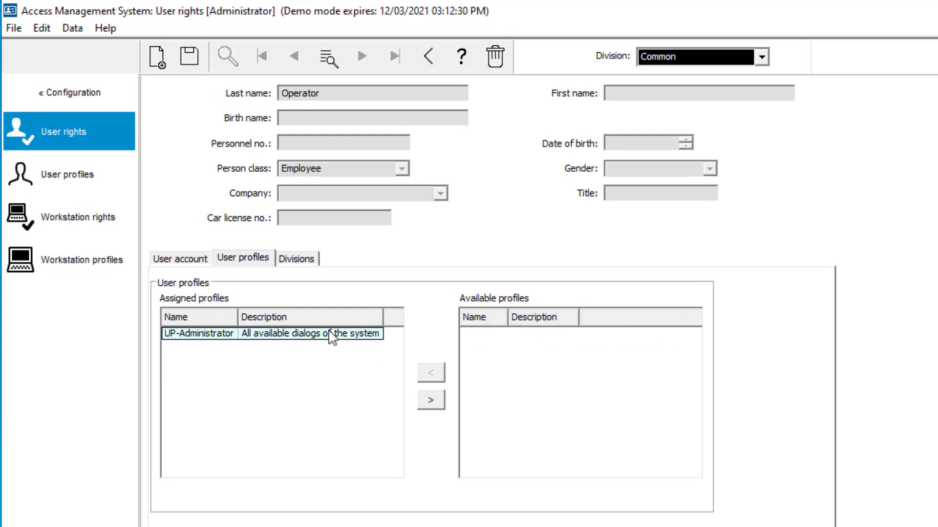
{"action": "left_click", "coordinate": [53, 178]}
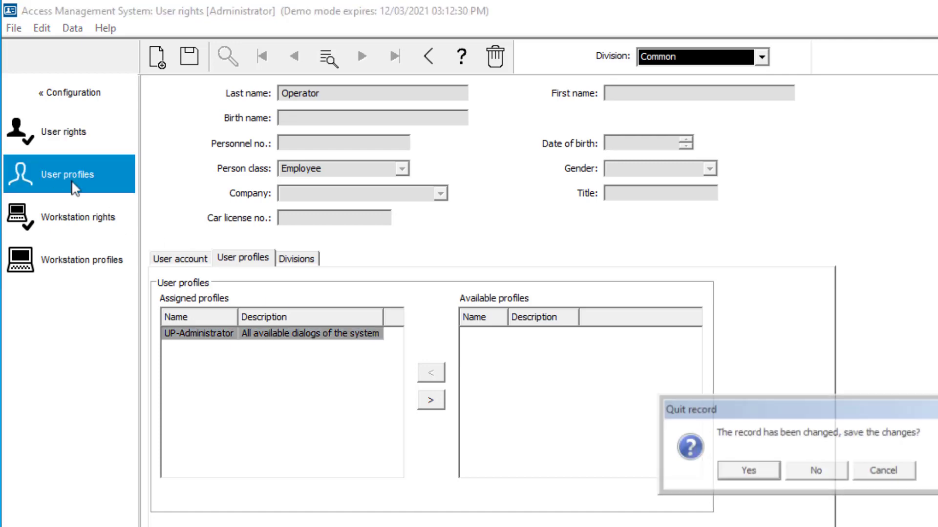
{"action": "left_click", "coordinate": [729, 473]}
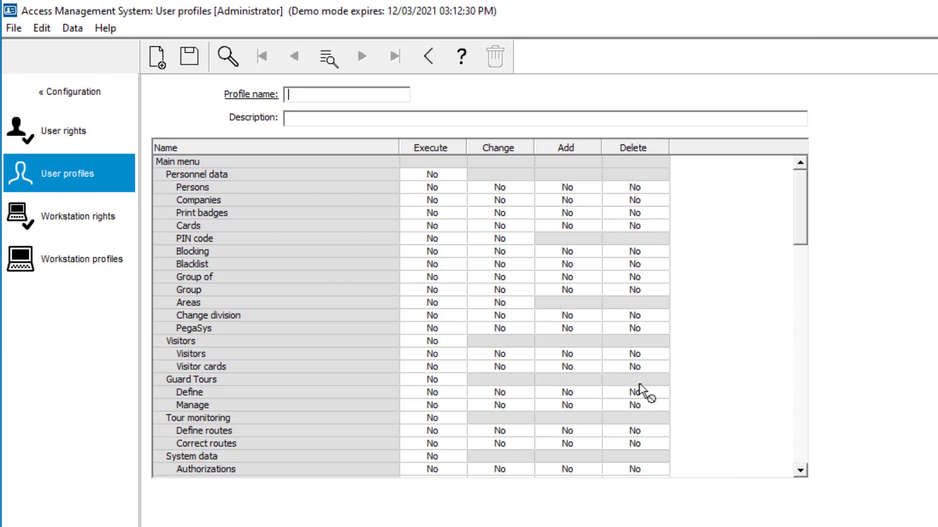
- Search User profiles with the wildcard * to list every profile
{"action": "left_click", "coordinate": [354, 96]}
{"action": "type", "text": "*"}
{"action": "key", "text": "Return"}
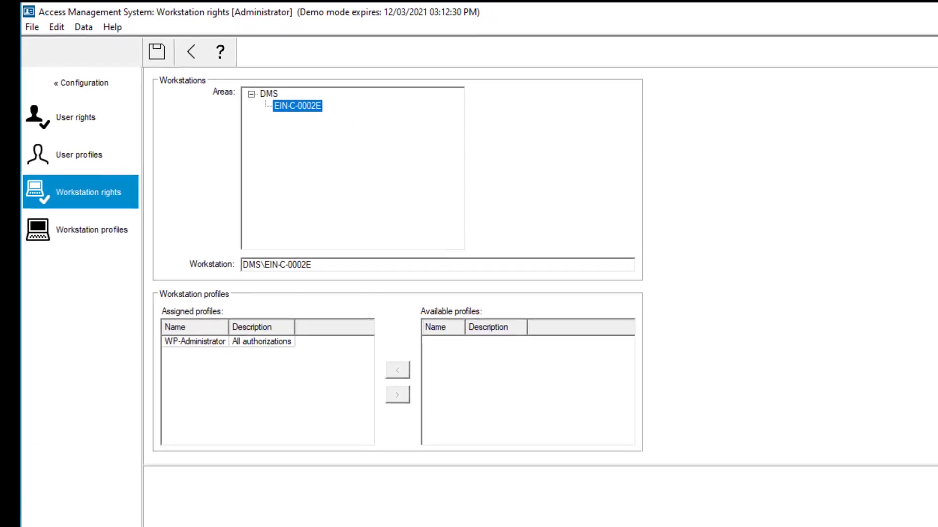
- Confirm the PC's device name EIN-C-0002E, then select the assigned WP-Administrator profile
{"action": "key", "text": "super+Pause"}
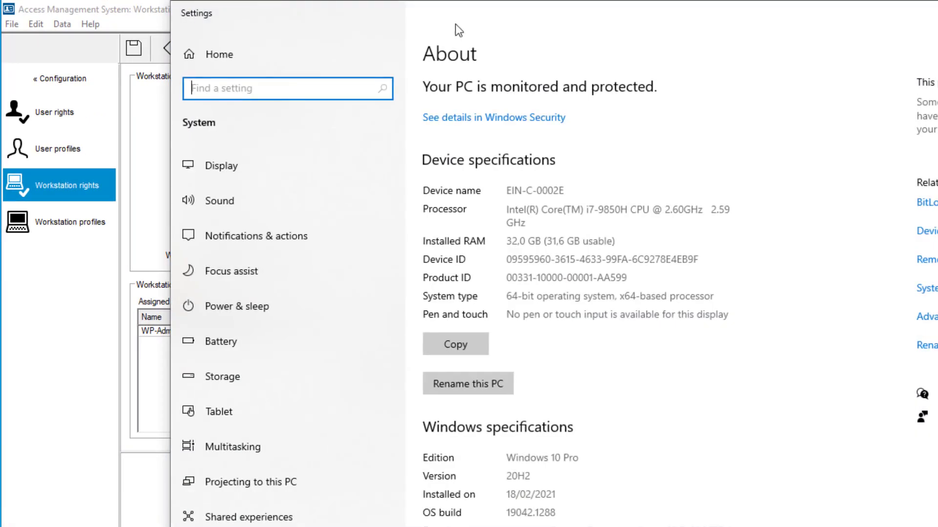
{"action": "left_click_drag", "start_coordinate": [455, 25], "coordinate": [681, 78]}
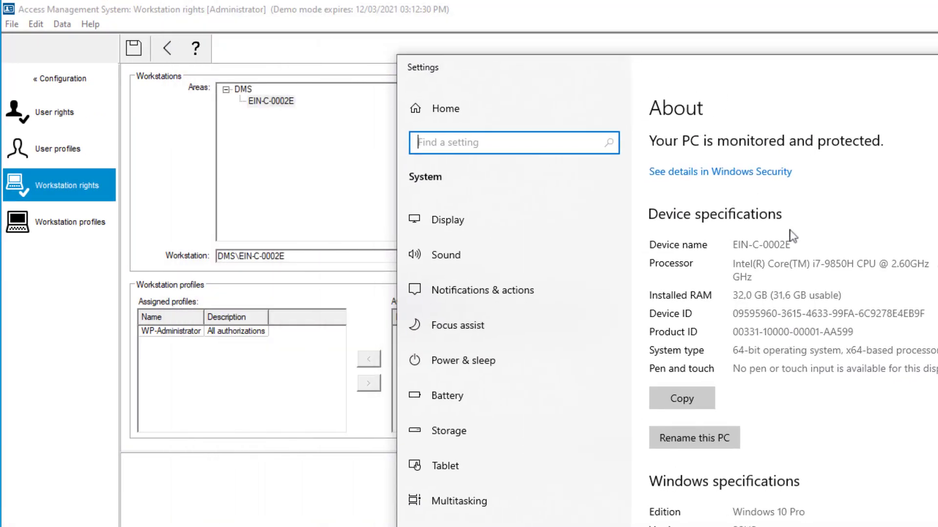
{"action": "left_click_drag", "start_coordinate": [803, 245], "coordinate": [722, 242]}
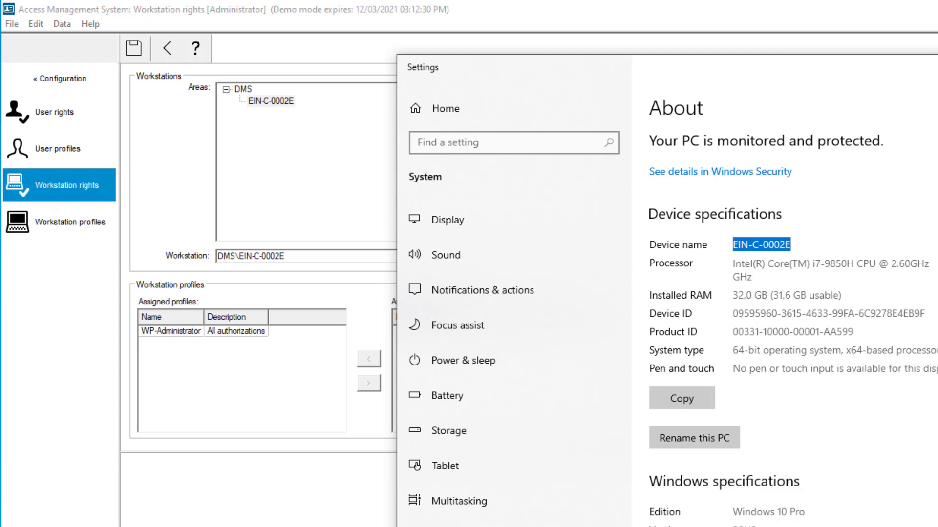
{"action": "key", "text": "alt+F4"}
{"action": "left_click", "coordinate": [214, 333]}
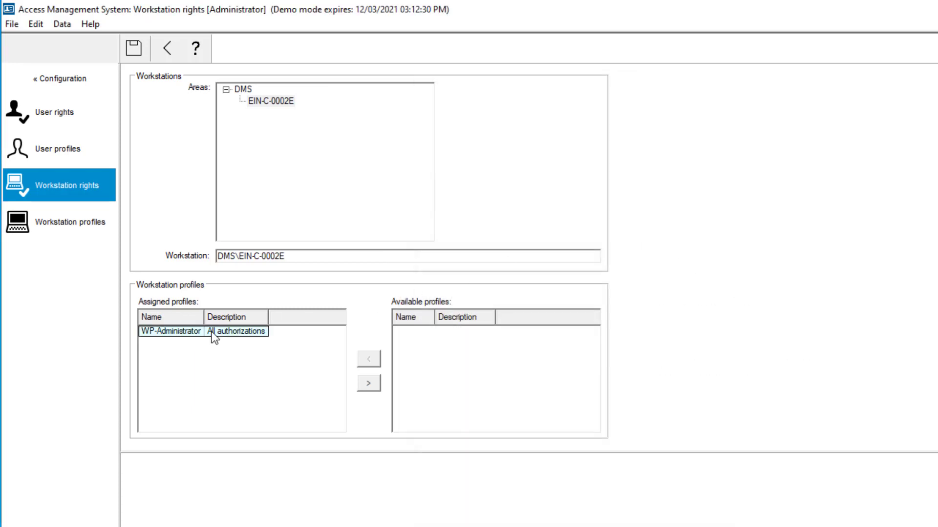
- Go to the Workstation profiles page
{"action": "left_click", "coordinate": [88, 226]}
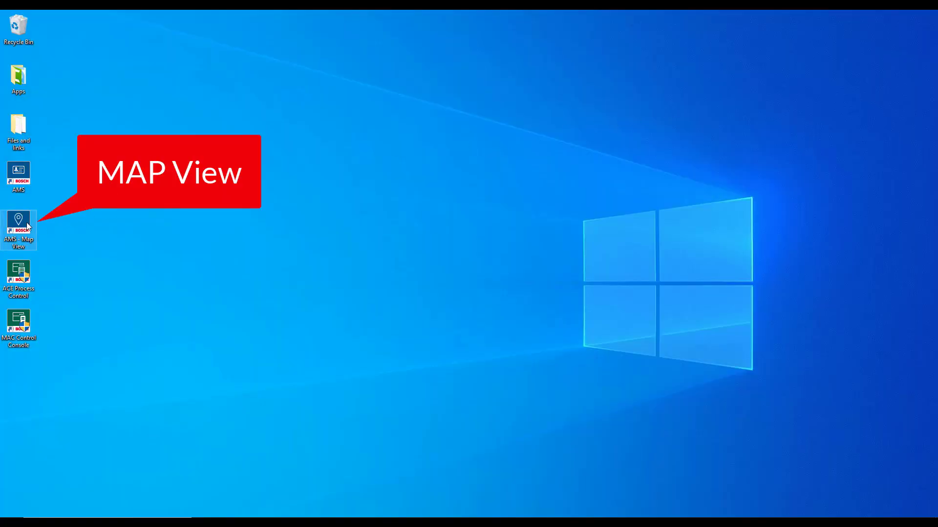
- Launch AMS Map View and enter operator name Operator and its password at logon
{"action": "right_click", "coordinate": [27, 223]}
{"action": "left_click", "coordinate": [39, 230]}
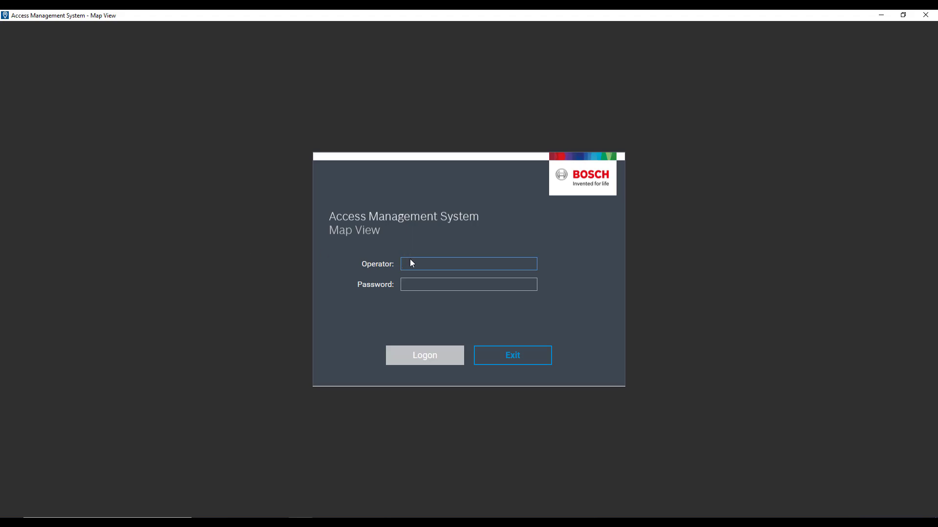
{"action": "type", "text": "Oper"}
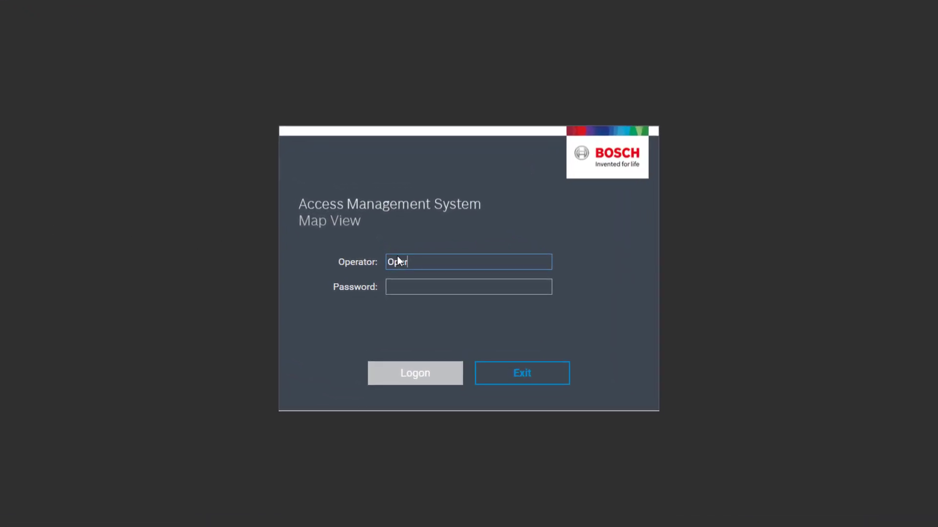
{"action": "type", "text": "ator"}
{"action": "key", "text": "Tab"}
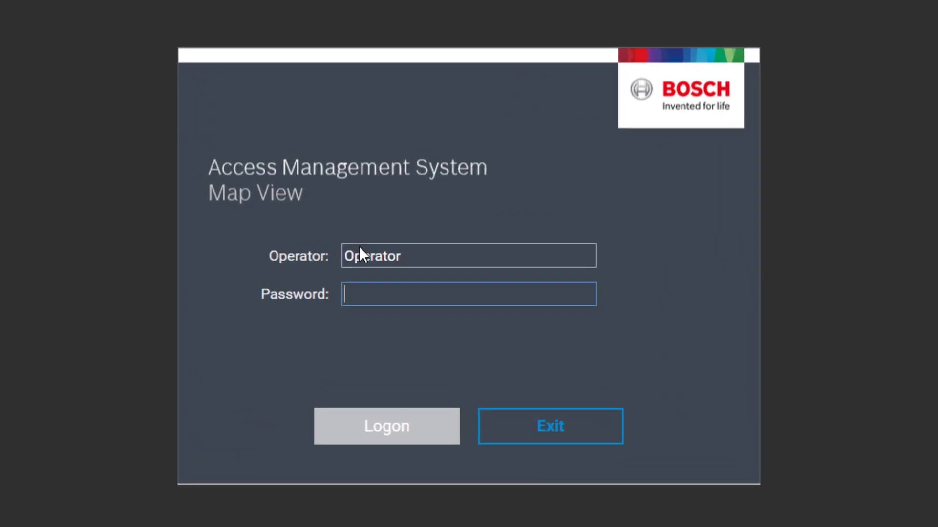
{"action": "type", "text": "1234"}
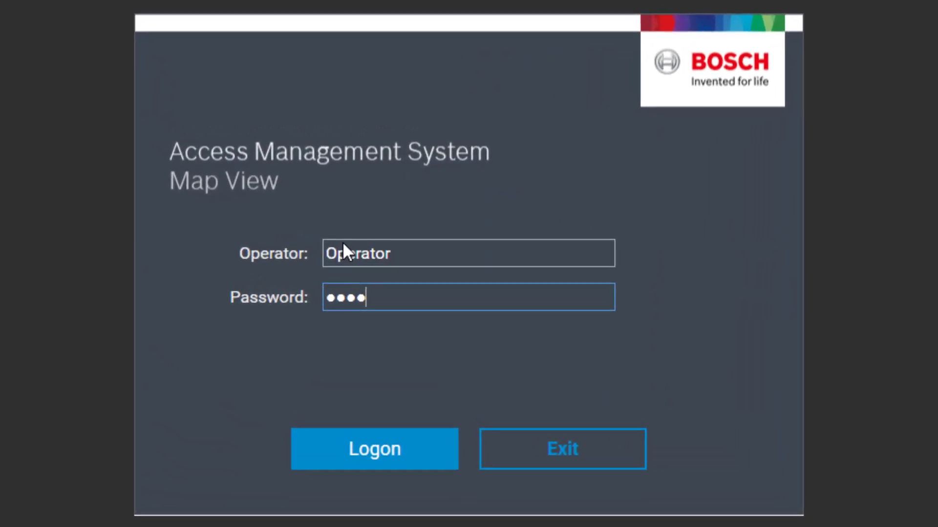
{"action": "type", "text": "56789"}
- Log on to Map View, hiding and deleting all unhandled alarms
{"action": "left_click", "coordinate": [345, 455]}
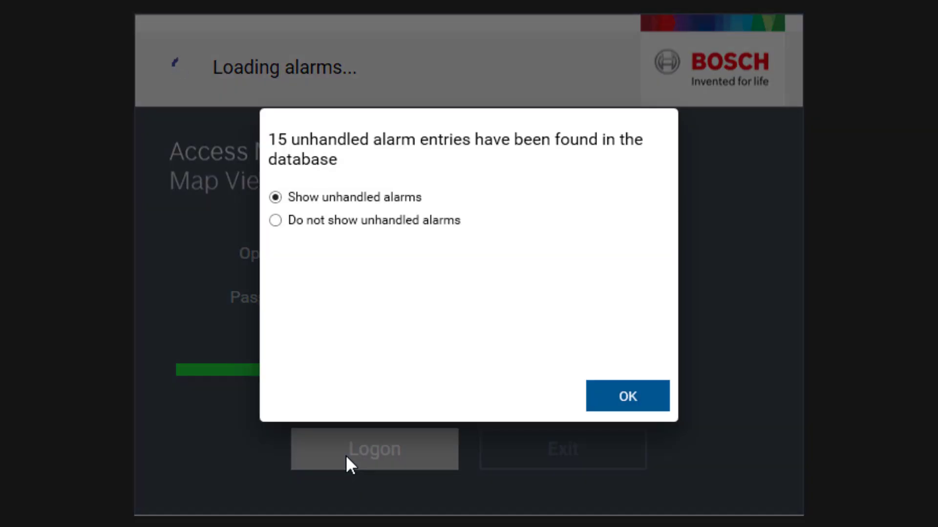
{"action": "left_click", "coordinate": [444, 226]}
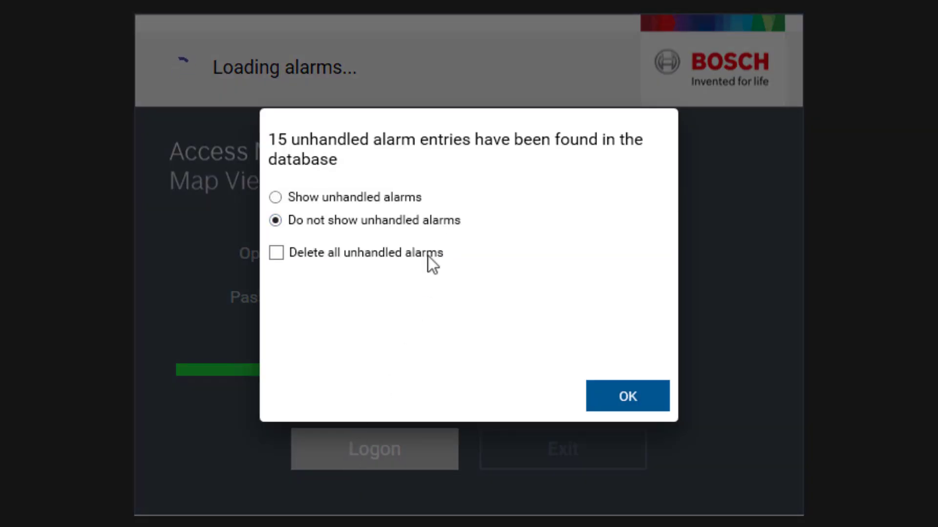
{"action": "left_click", "coordinate": [277, 255]}
{"action": "left_click", "coordinate": [635, 394]}
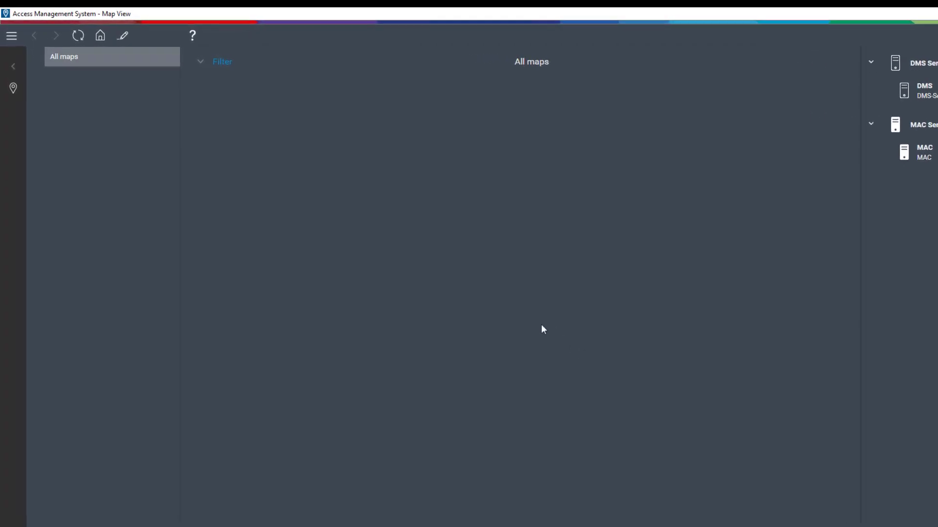
- In edit mode, add a new map from the office-floor-plan image in Courseware
{"action": "left_click", "coordinate": [123, 37]}
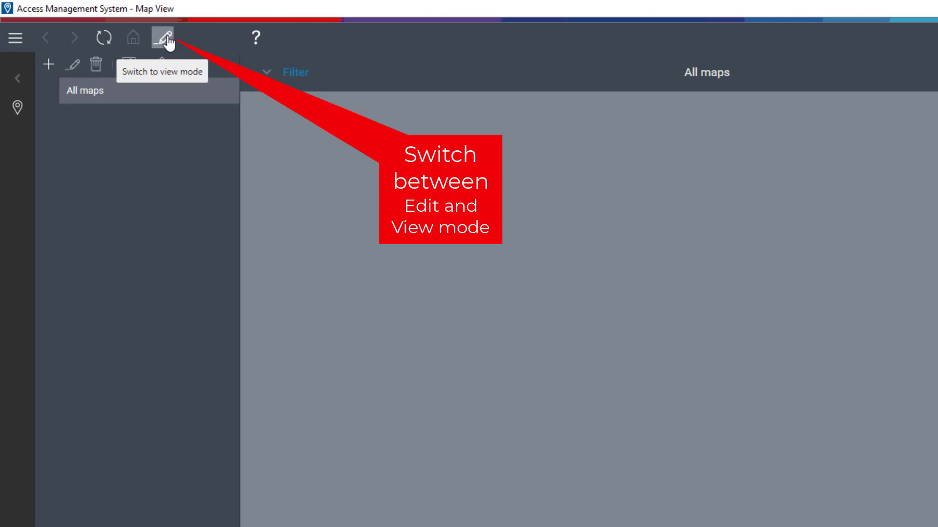
{"action": "left_click", "coordinate": [49, 64]}
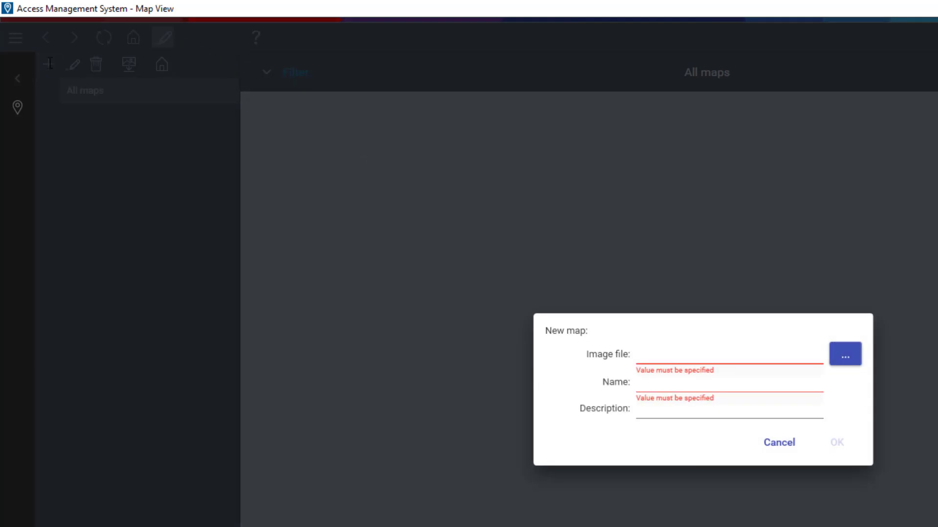
{"action": "left_click", "coordinate": [845, 355]}
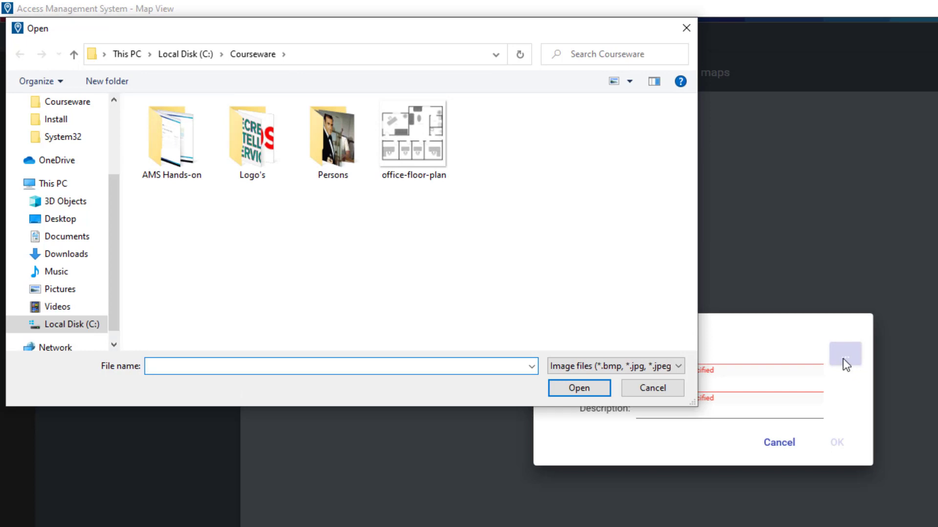
{"action": "left_click", "coordinate": [421, 160]}
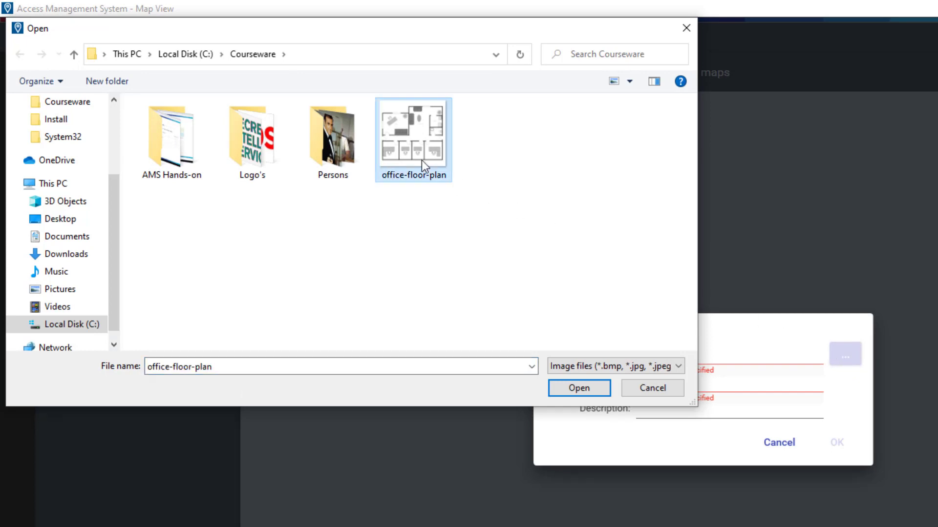
{"action": "left_click", "coordinate": [600, 389]}
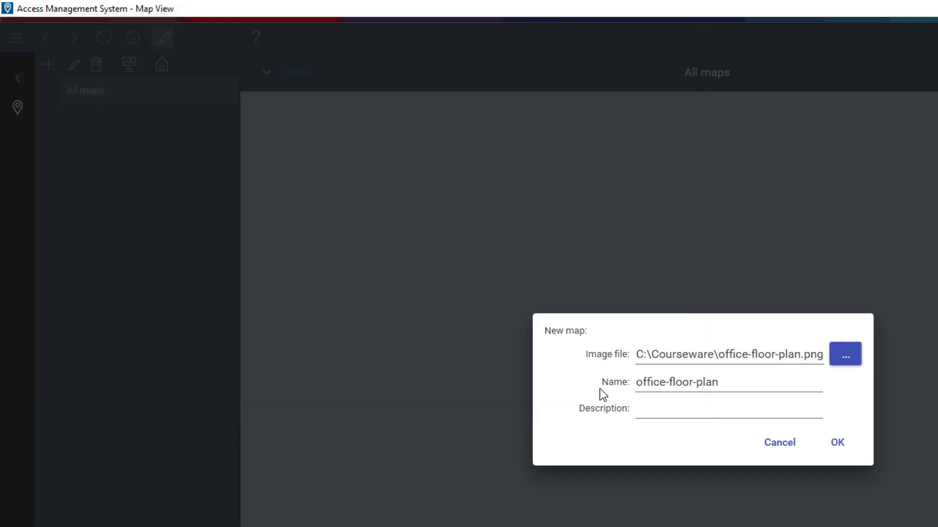
{"action": "left_click", "coordinate": [838, 445]}
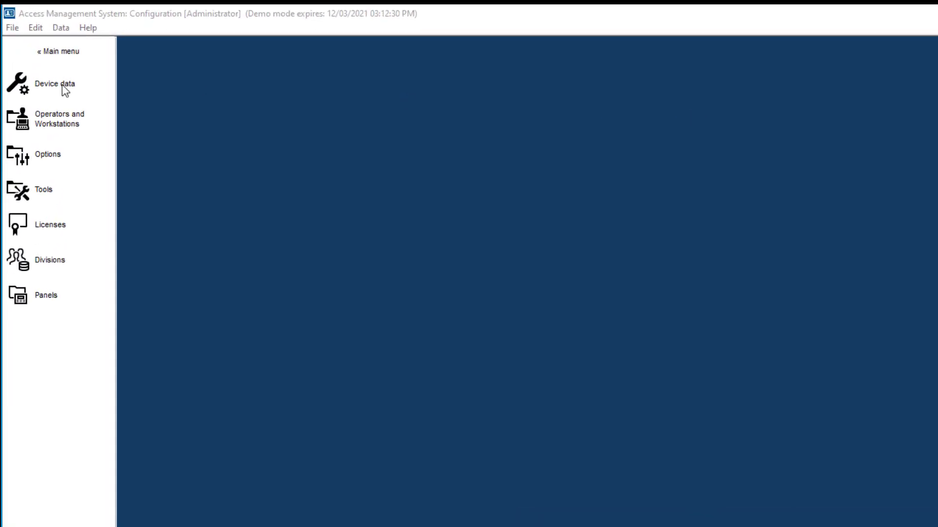
- Open DevEdit from Device data and display the Areas tree showing only Outside
{"action": "left_click", "coordinate": [73, 97]}
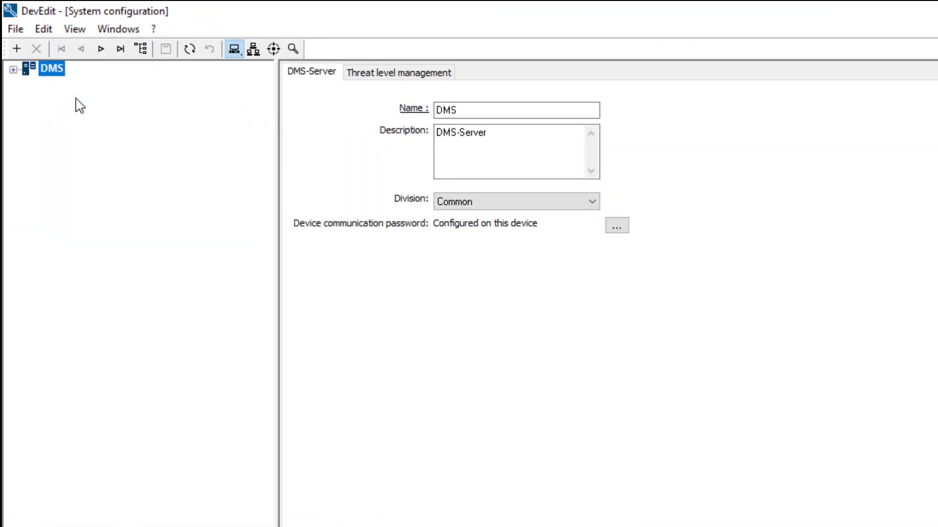
{"action": "left_click", "coordinate": [274, 50]}
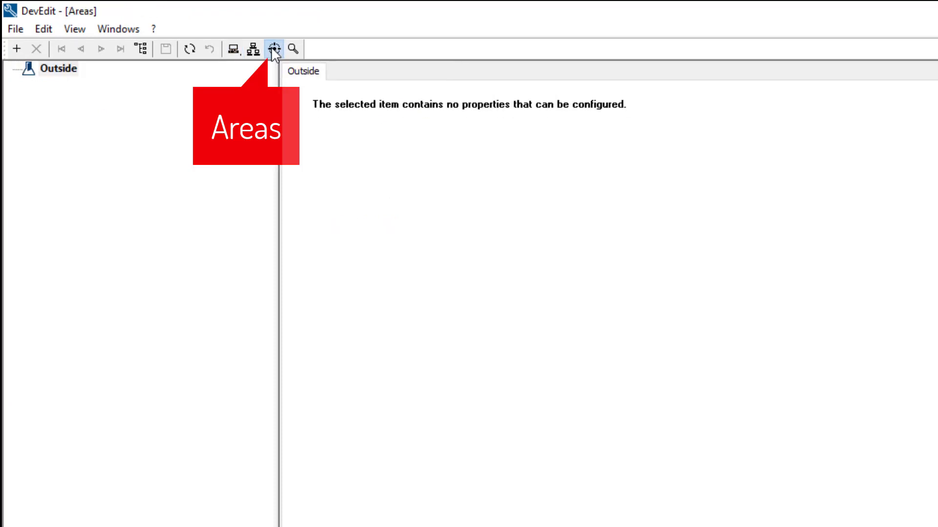
- Create a new area under Outside and rename it from 'Area' to 'Office Building'
{"action": "right_click", "coordinate": [68, 79]}
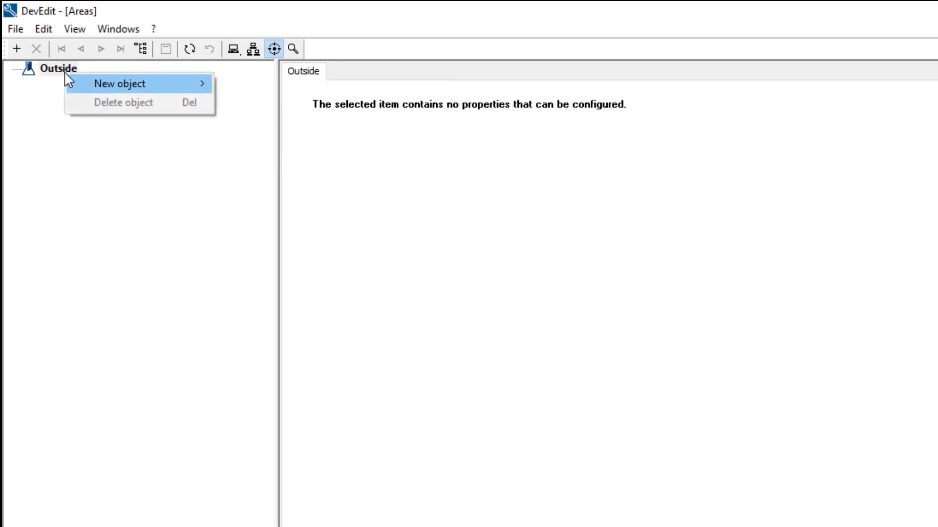
{"action": "mouse_move", "coordinate": [68, 79]}
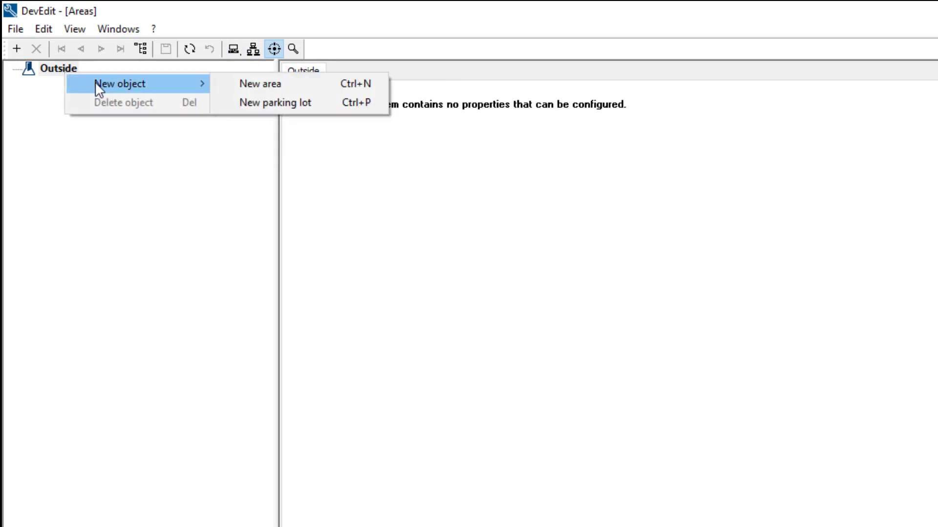
{"action": "left_click", "coordinate": [241, 84]}
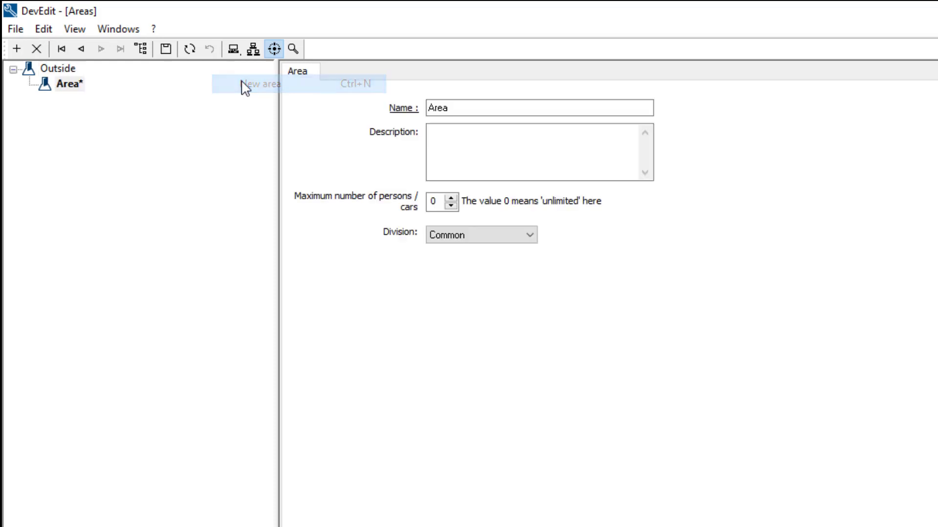
{"action": "left_click", "coordinate": [515, 111]}
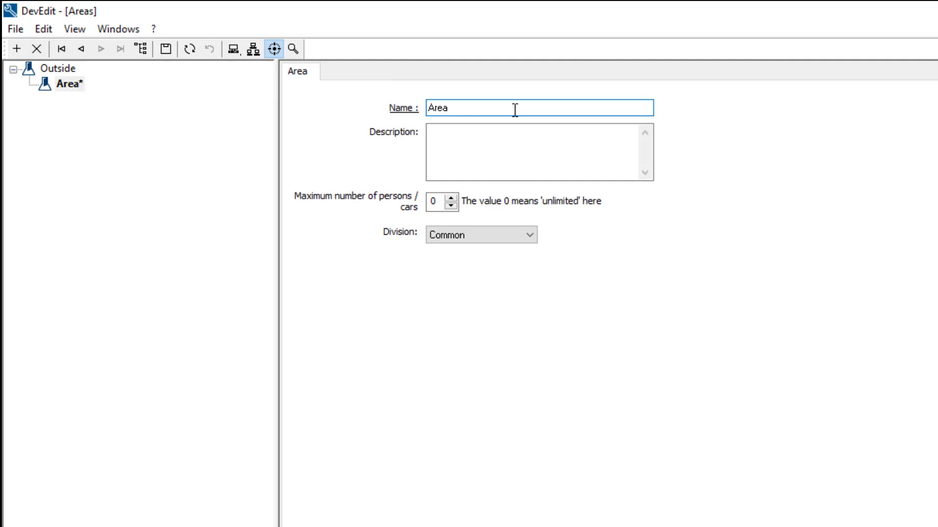
{"action": "key", "text": "BackSpace"}
{"action": "key", "text": "BackSpace"}
{"action": "key", "text": "BackSpace"}
{"action": "key", "text": "BackSpace"}
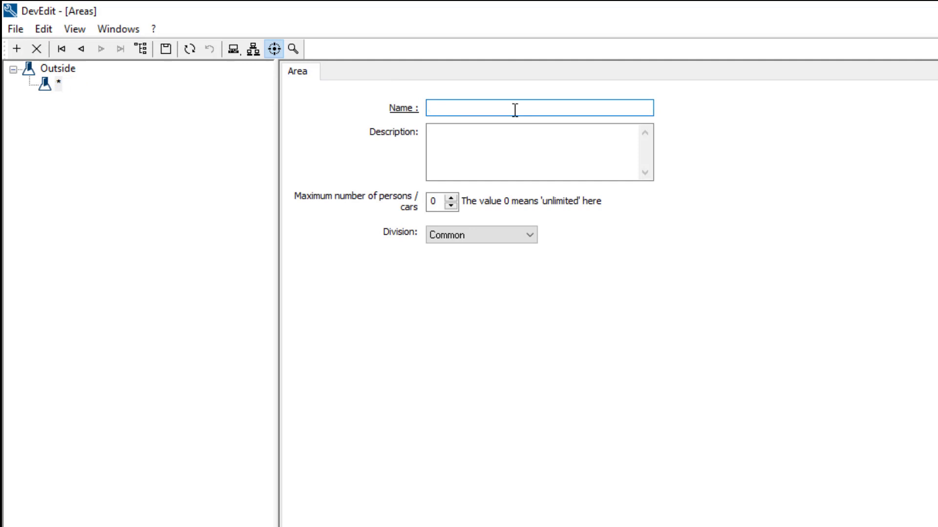
{"action": "type", "text": "Office B"}
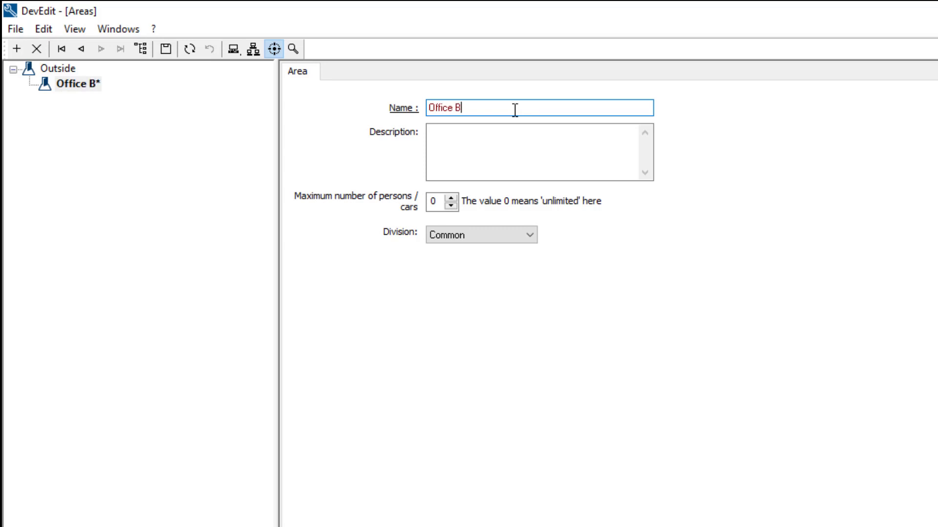
{"action": "type", "text": "uilding"}
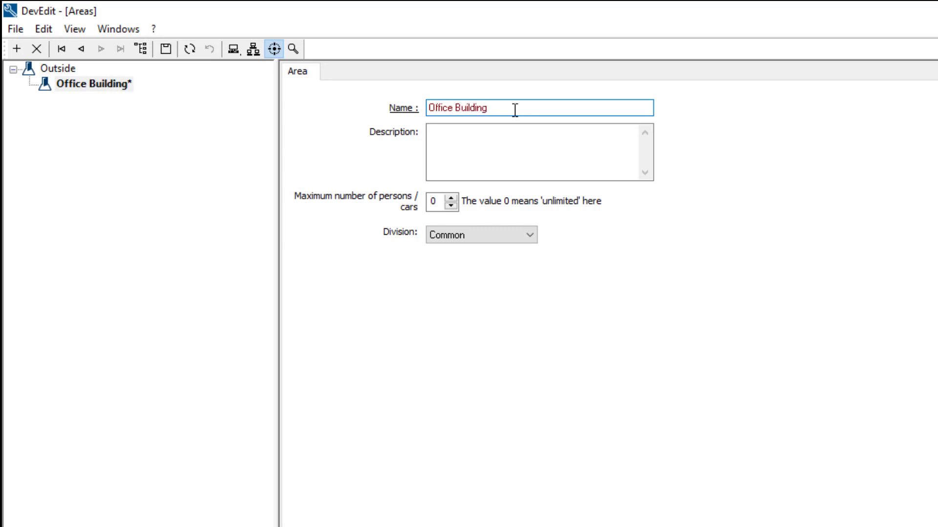
- Save the Office Building area in DevEdit
{"action": "left_click", "coordinate": [166, 47]}
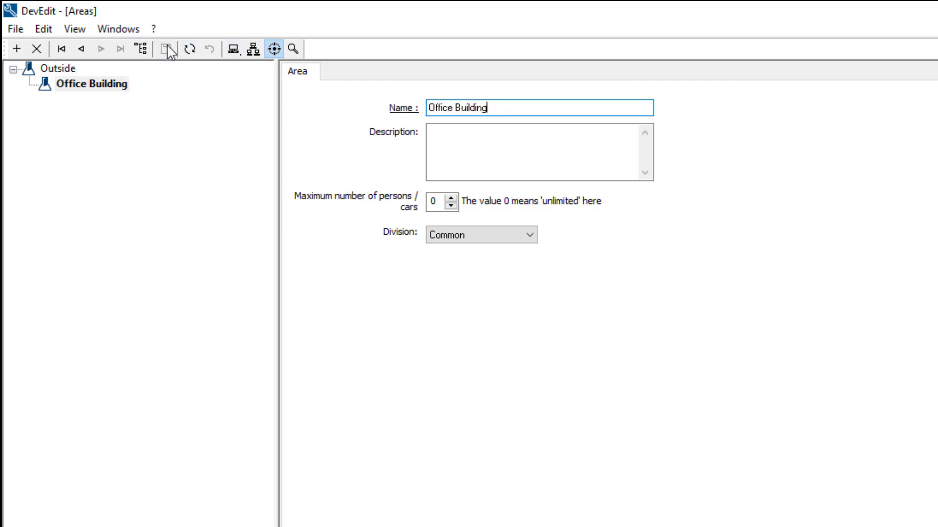